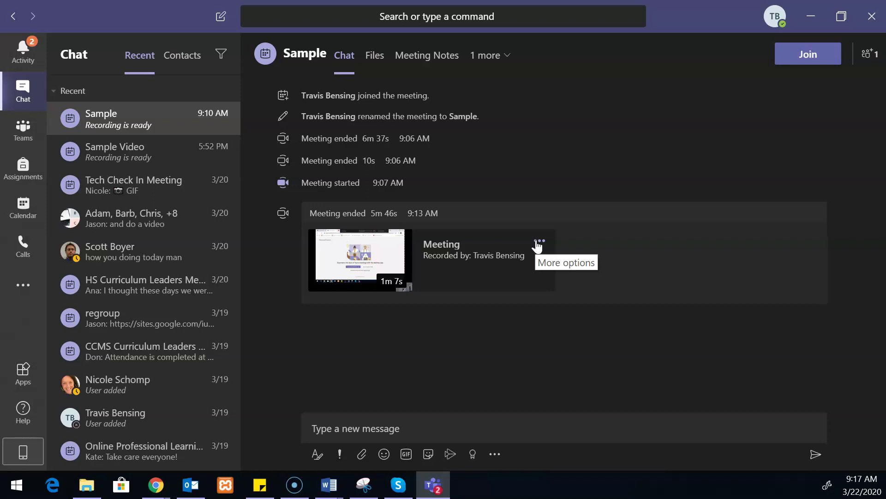
Look over the available options for the meeting recording in the Sample chat, including opening it in Microsoft Stream
{"action": "left_click", "coordinate": [539, 242]}
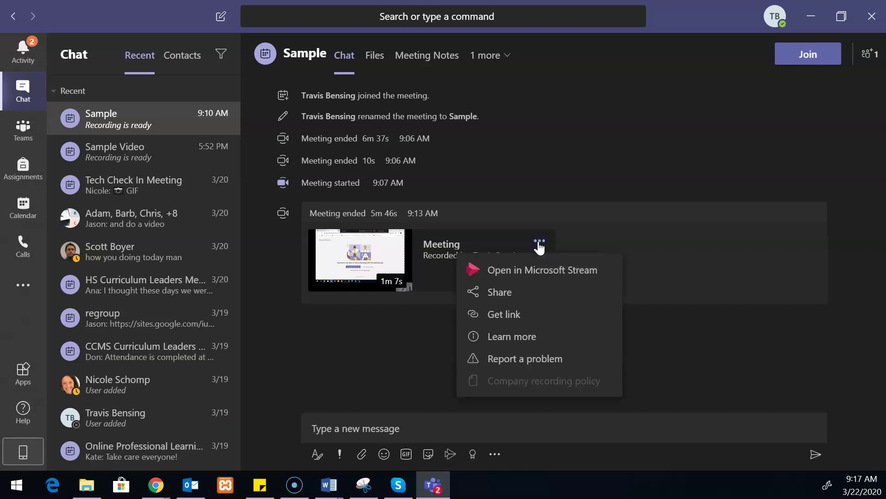
{"action": "left_click", "coordinate": [534, 274]}
{"action": "left_click", "coordinate": [361, 355]}
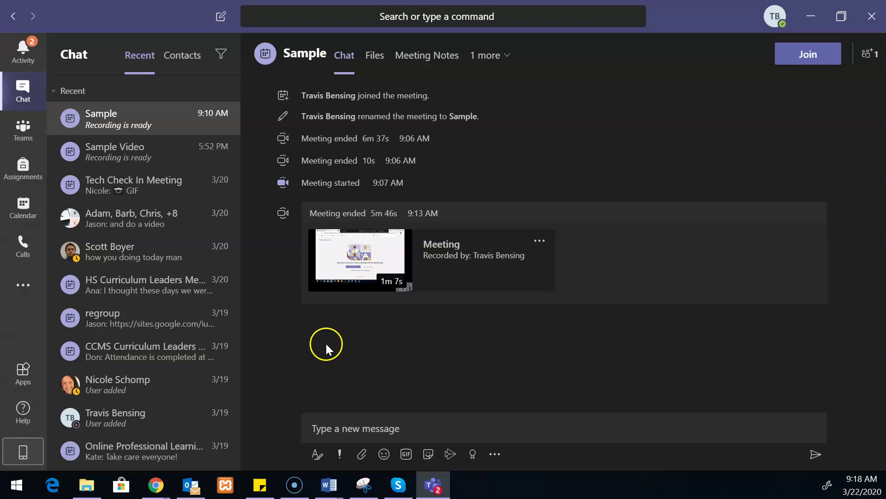
Switch to Outlook and read the Microsoft Stream email about the Sample meeting recording
{"action": "left_click", "coordinate": [197, 487]}
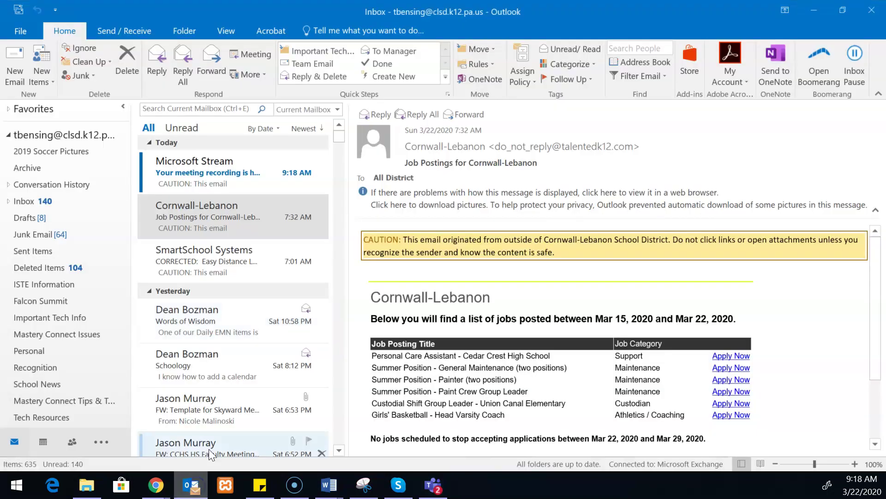
{"action": "left_click", "coordinate": [223, 166]}
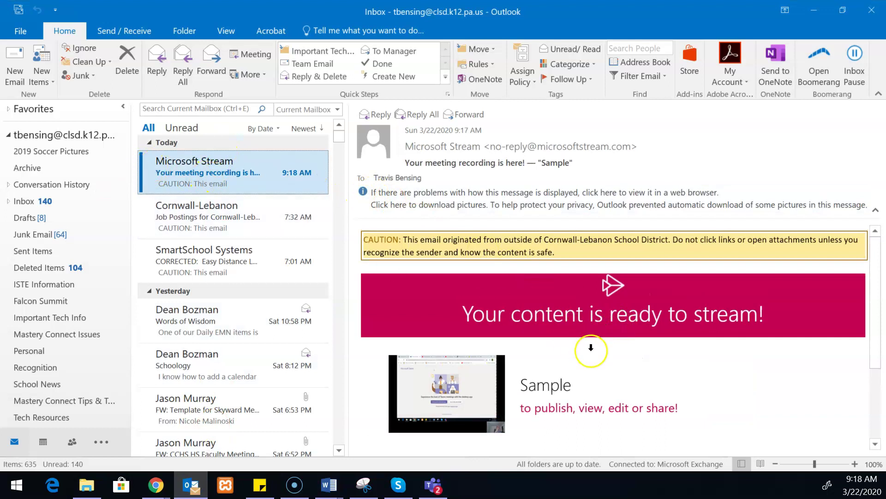
{"action": "scroll", "coordinate": [589, 348], "scroll_direction": "down", "scroll_amount": 2}
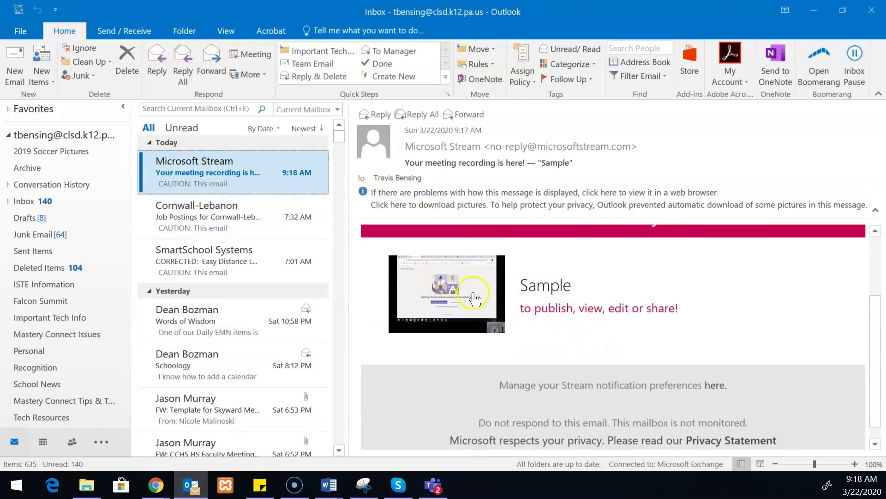
{"action": "scroll", "coordinate": [531, 307], "scroll_direction": "up", "scroll_amount": 1}
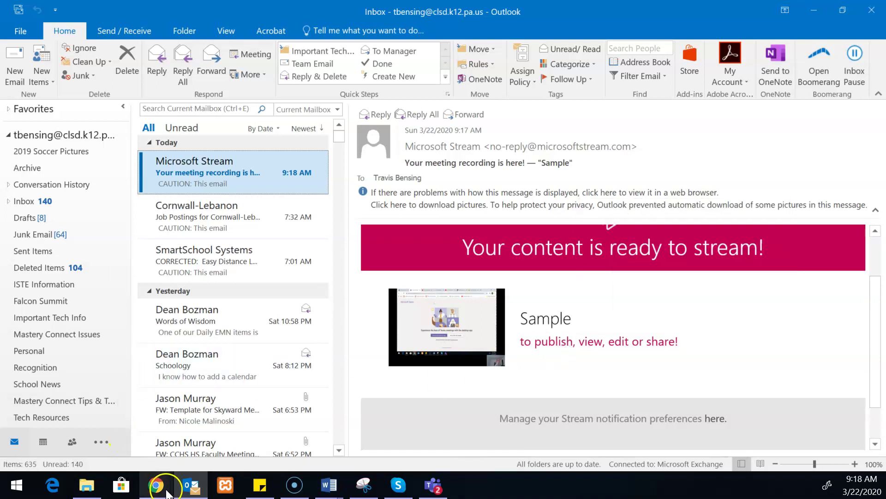
Switch to the Office 365 home page in Chrome and open Stream from the full list of apps
{"action": "left_click", "coordinate": [499, 382]}
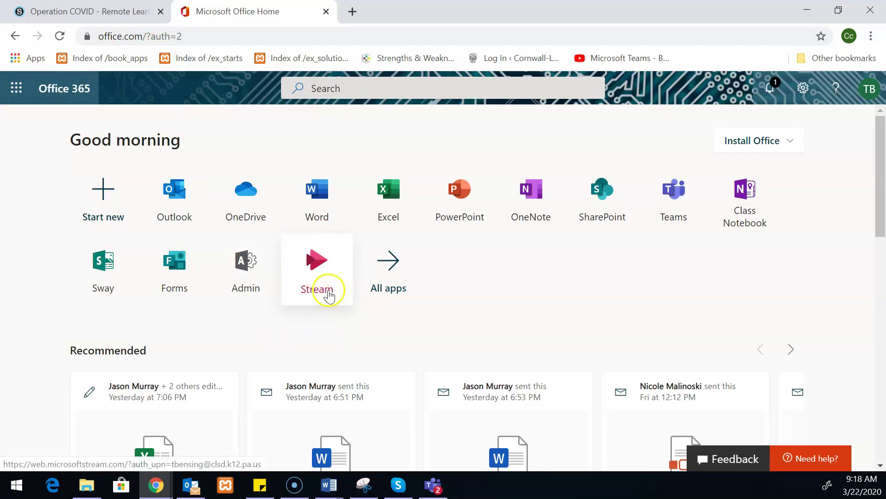
{"action": "left_click", "coordinate": [393, 274]}
{"action": "scroll", "coordinate": [460, 303], "scroll_direction": "down", "scroll_amount": 3}
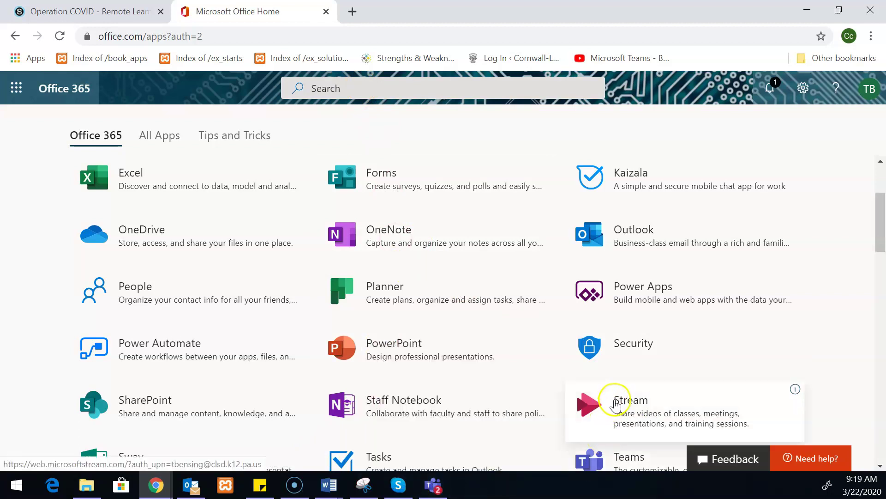
{"action": "left_click", "coordinate": [613, 406]}
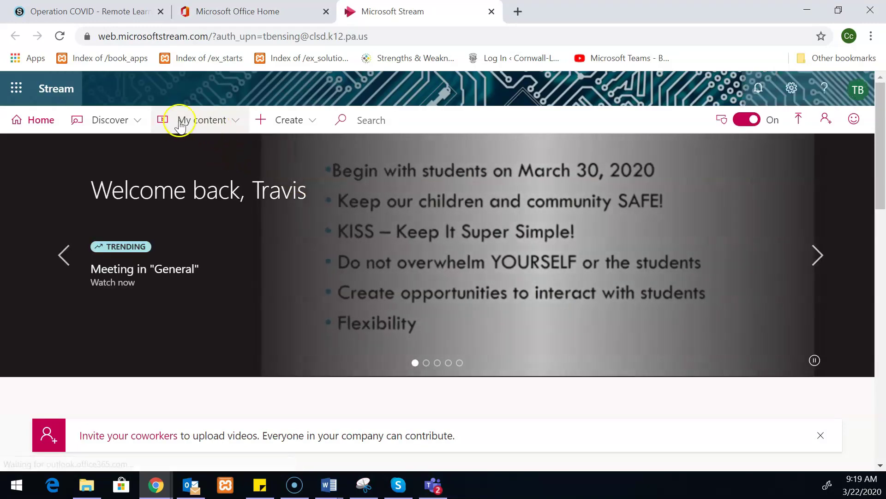
Open the Sample recording dated 3/22/2020 from the account's own videos in Stream and pause its playback
{"action": "left_click", "coordinate": [226, 131]}
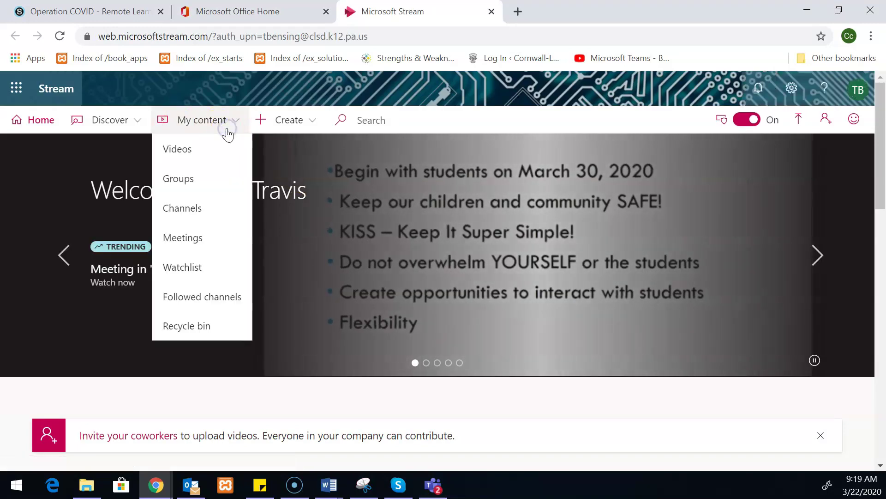
{"action": "left_click", "coordinate": [184, 156]}
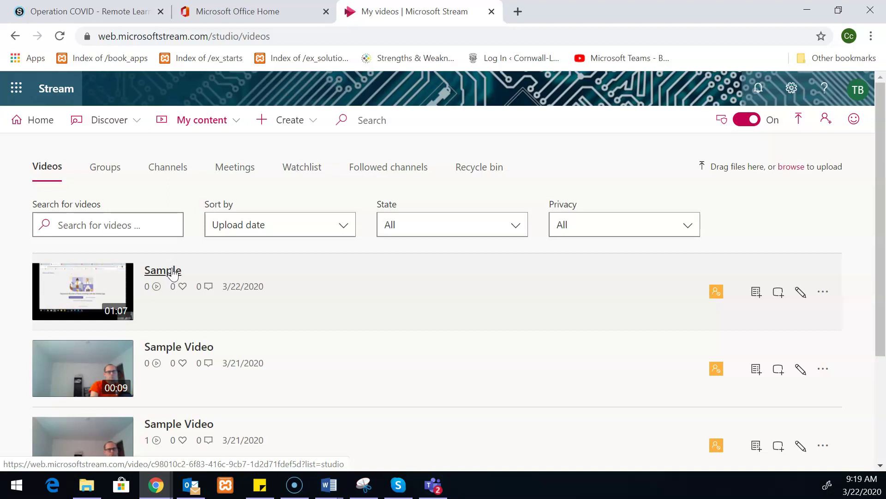
{"action": "left_click", "coordinate": [162, 276]}
{"action": "left_click", "coordinate": [161, 276]}
{"action": "scroll", "coordinate": [213, 291], "scroll_direction": "down", "scroll_amount": 1}
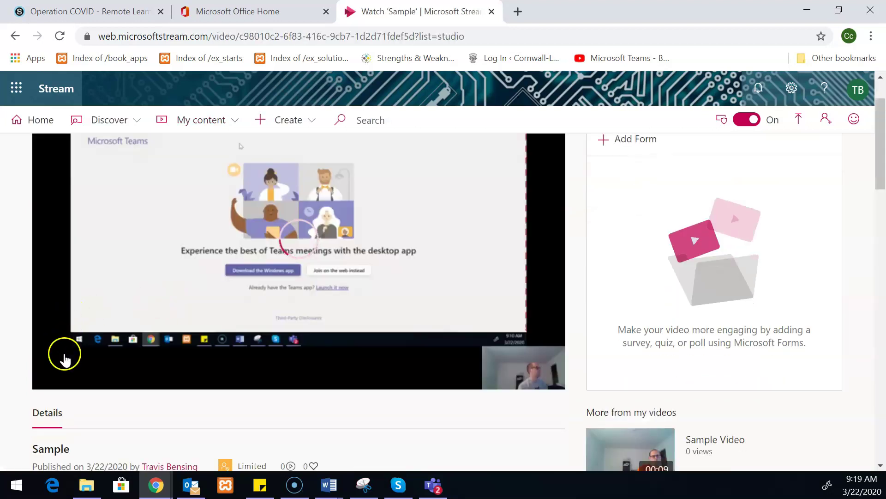
{"action": "left_click", "coordinate": [47, 372]}
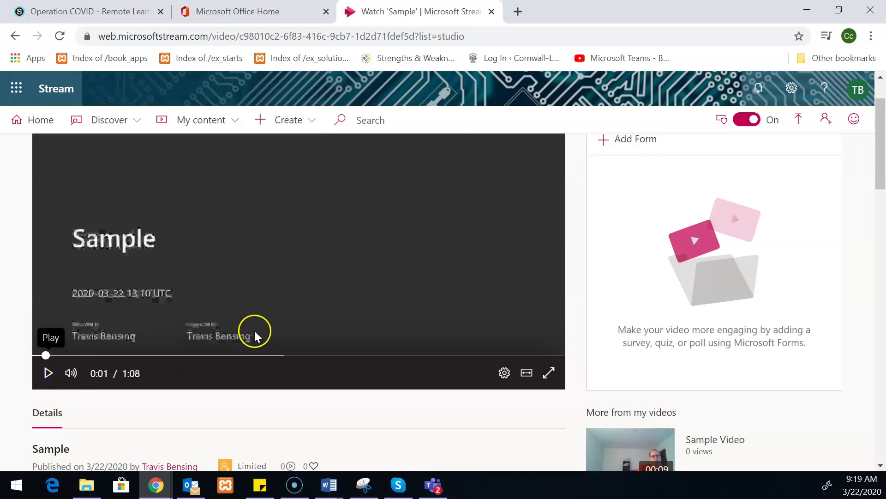
Open the Sample video's details for editing
{"action": "scroll", "coordinate": [323, 352], "scroll_direction": "down", "scroll_amount": 1}
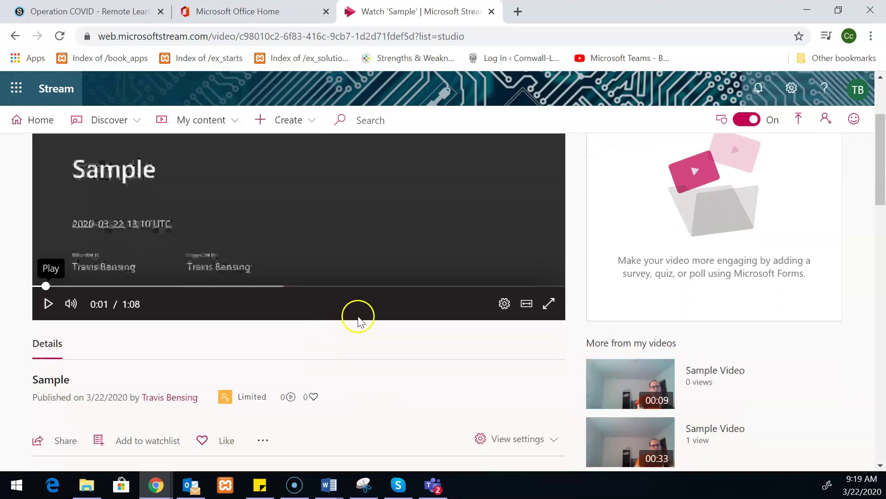
{"action": "scroll", "coordinate": [351, 322], "scroll_direction": "down", "scroll_amount": 1}
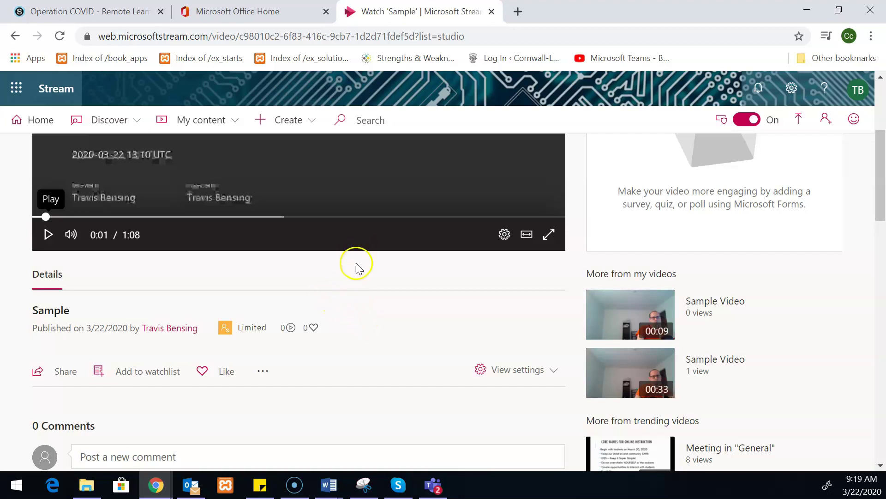
{"action": "left_click", "coordinate": [264, 374]}
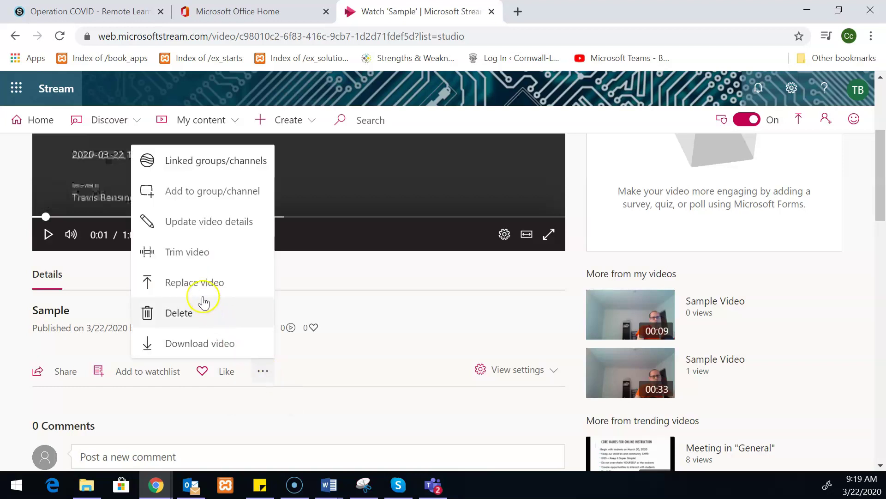
{"action": "left_click", "coordinate": [153, 259]}
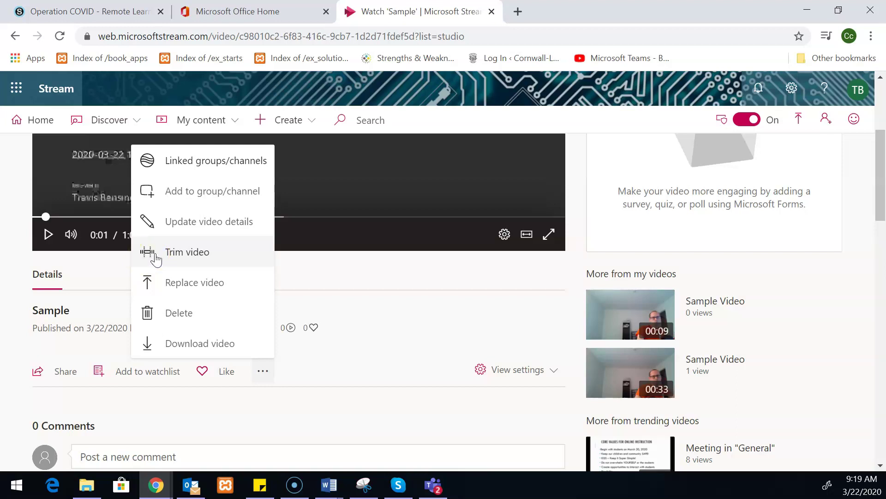
{"action": "left_click", "coordinate": [165, 259]}
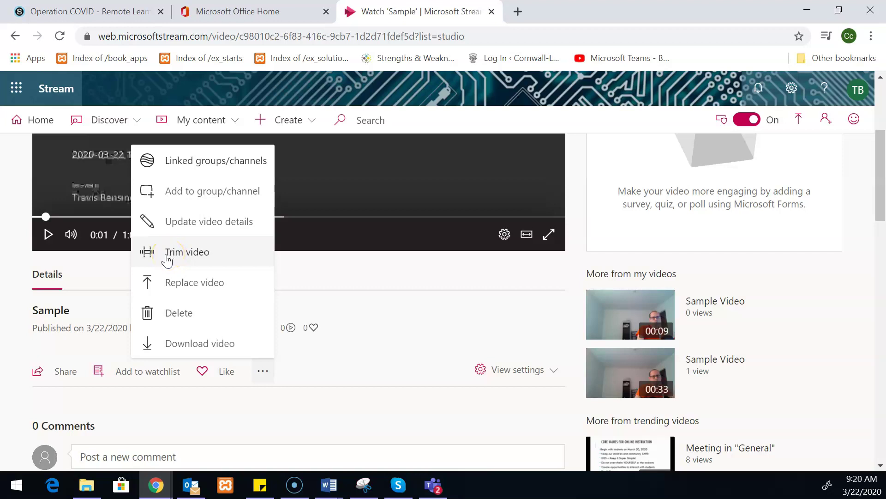
{"action": "left_click", "coordinate": [199, 235]}
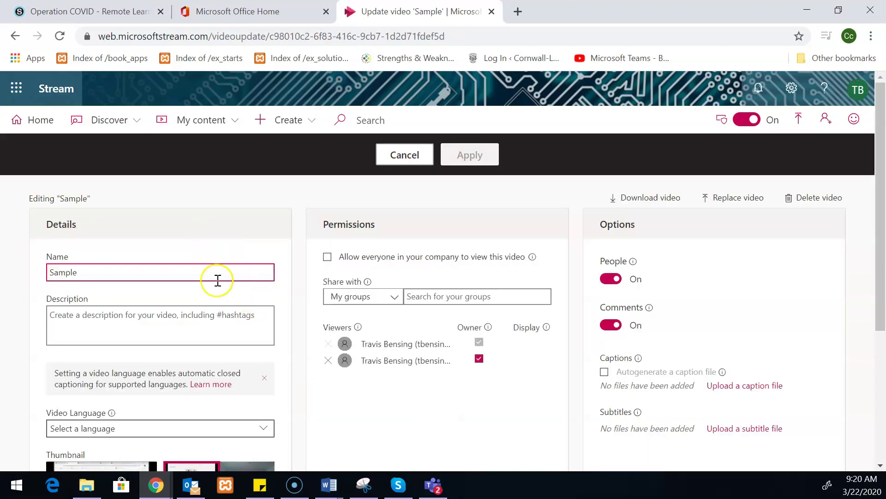
Set the Sample video's language to English
{"action": "scroll", "coordinate": [176, 268], "scroll_direction": "down", "scroll_amount": 1}
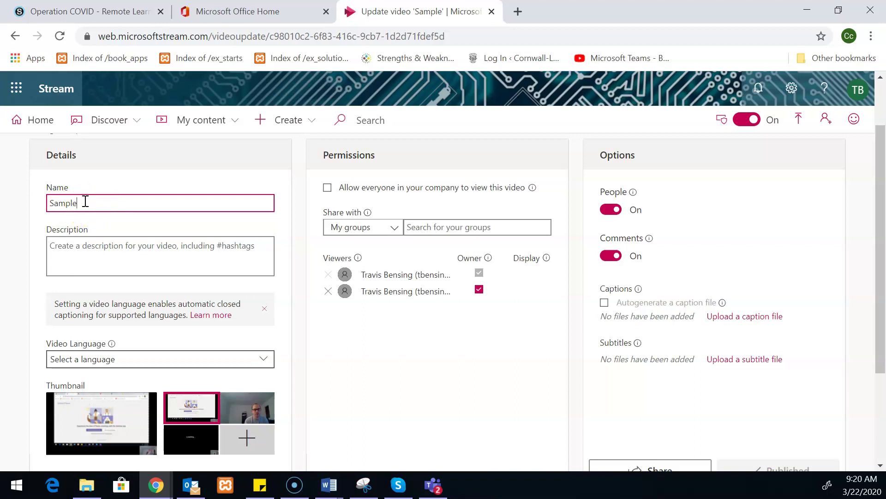
{"action": "left_click", "coordinate": [132, 260]}
{"action": "scroll", "coordinate": [118, 293], "scroll_direction": "down", "scroll_amount": 3}
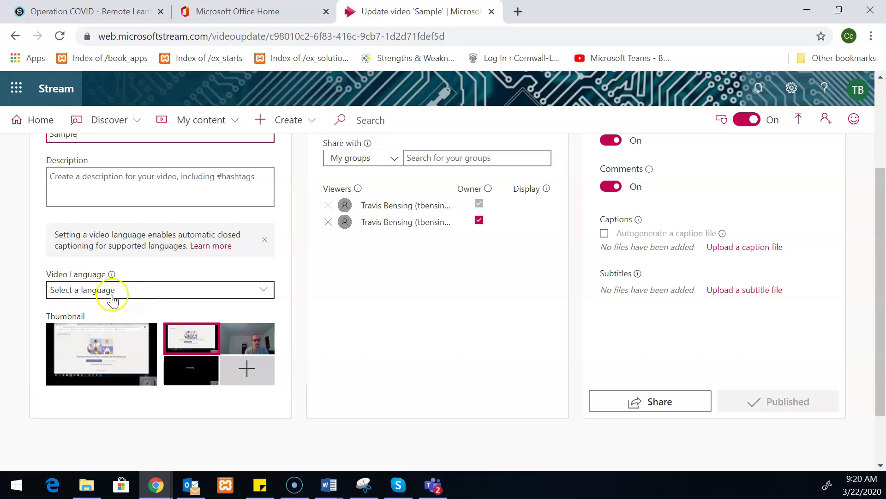
{"action": "left_click", "coordinate": [61, 297]}
{"action": "scroll", "coordinate": [95, 60], "scroll_direction": "up", "scroll_amount": 1}
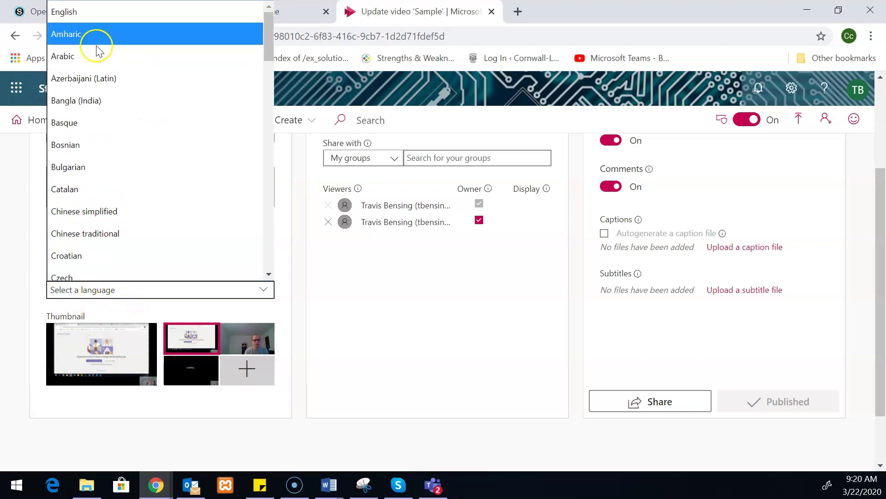
{"action": "left_click", "coordinate": [70, 9]}
Allow everyone in the company to view the Sample video and apply the changes to its details
{"action": "mouse_move", "coordinate": [111, 275]}
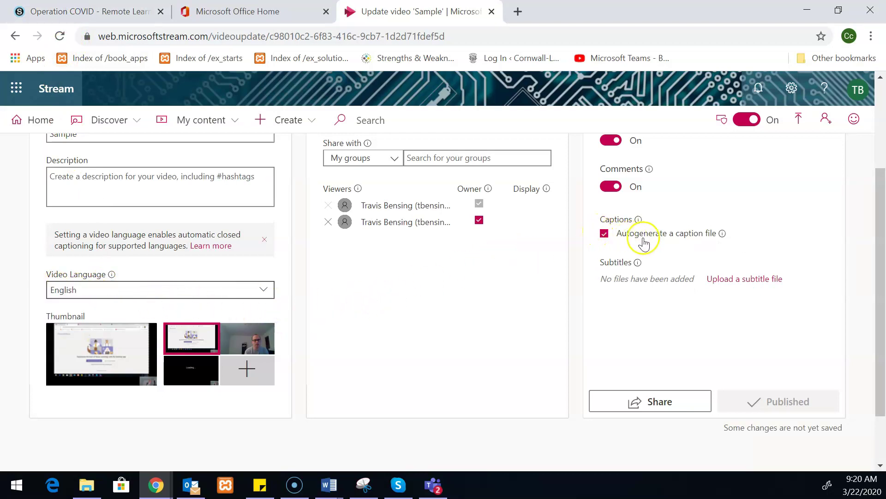
{"action": "mouse_move", "coordinate": [637, 220]}
{"action": "scroll", "coordinate": [577, 272], "scroll_direction": "up", "scroll_amount": 3}
{"action": "scroll", "coordinate": [520, 294], "scroll_direction": "down", "scroll_amount": 2}
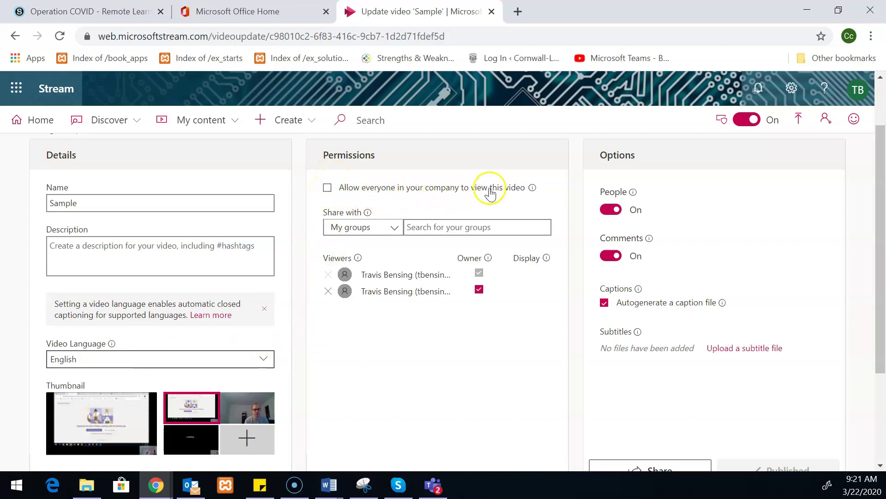
{"action": "left_click", "coordinate": [328, 188]}
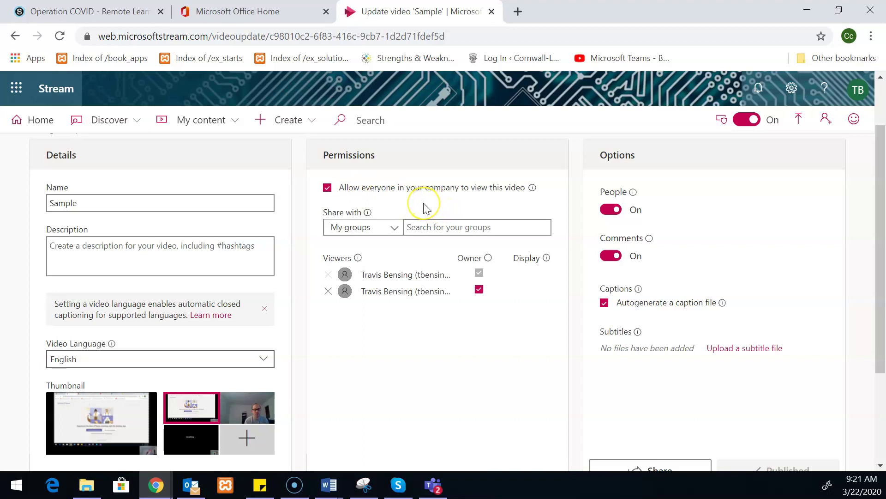
{"action": "left_click", "coordinate": [388, 193]}
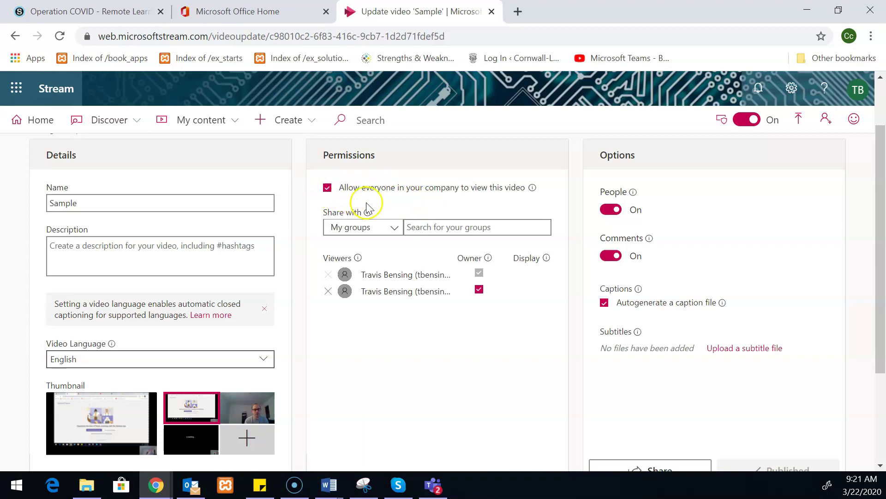
{"action": "scroll", "coordinate": [376, 206], "scroll_direction": "up", "scroll_amount": 2}
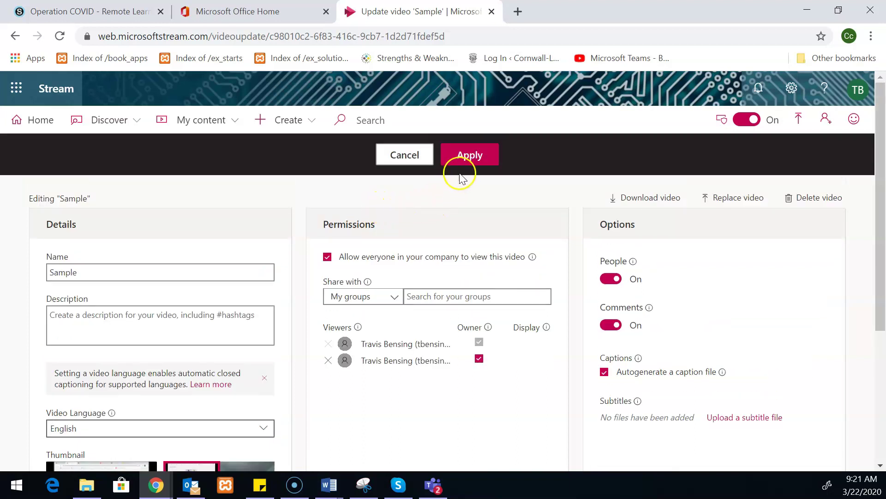
{"action": "left_click", "coordinate": [464, 158]}
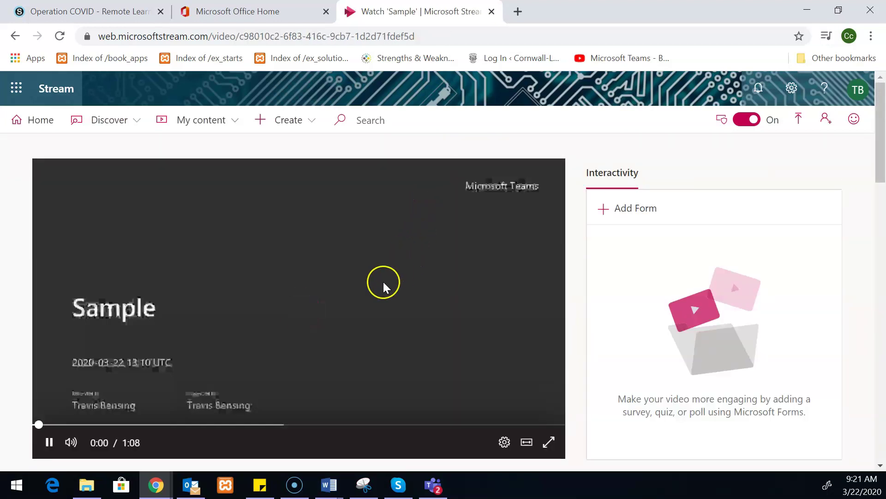
Pause the playback of the Sample video on its watch page
{"action": "left_click", "coordinate": [49, 442]}
{"action": "scroll", "coordinate": [269, 421], "scroll_direction": "down", "scroll_amount": 3}
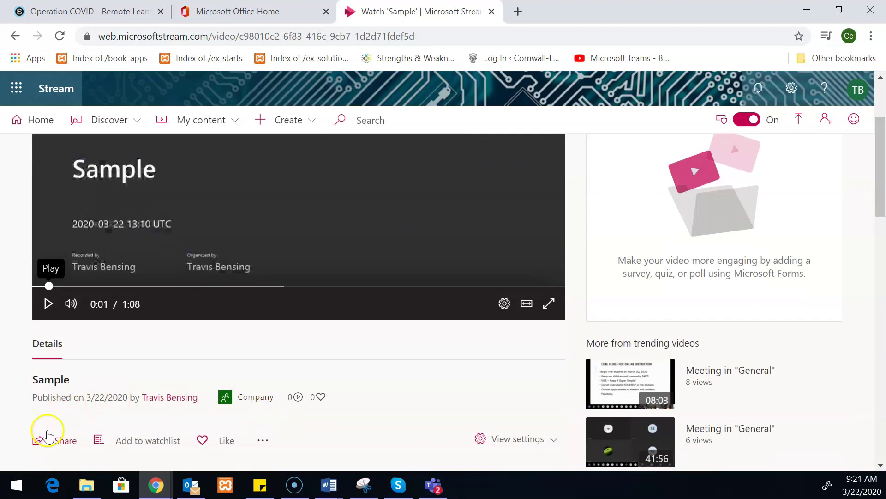